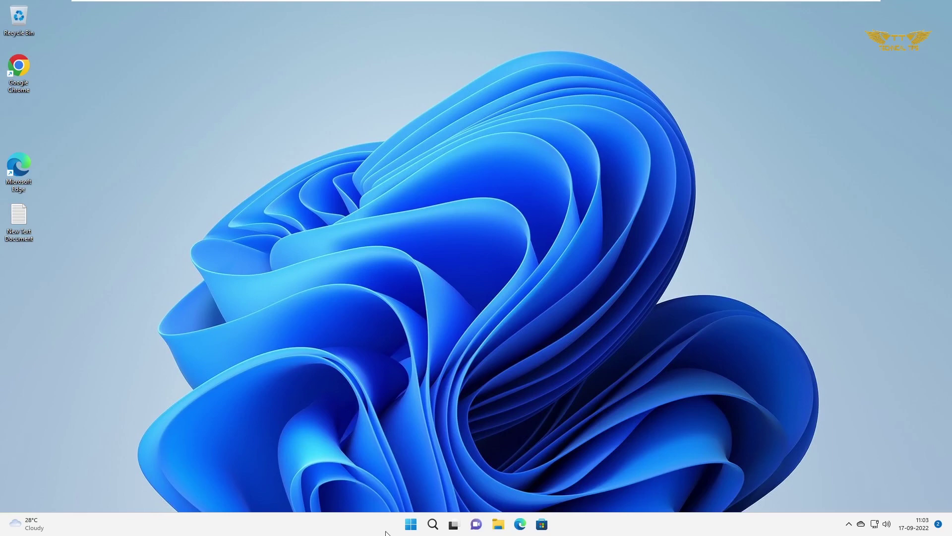
- Open the Start menu from the taskbar Start button
click(411, 527)
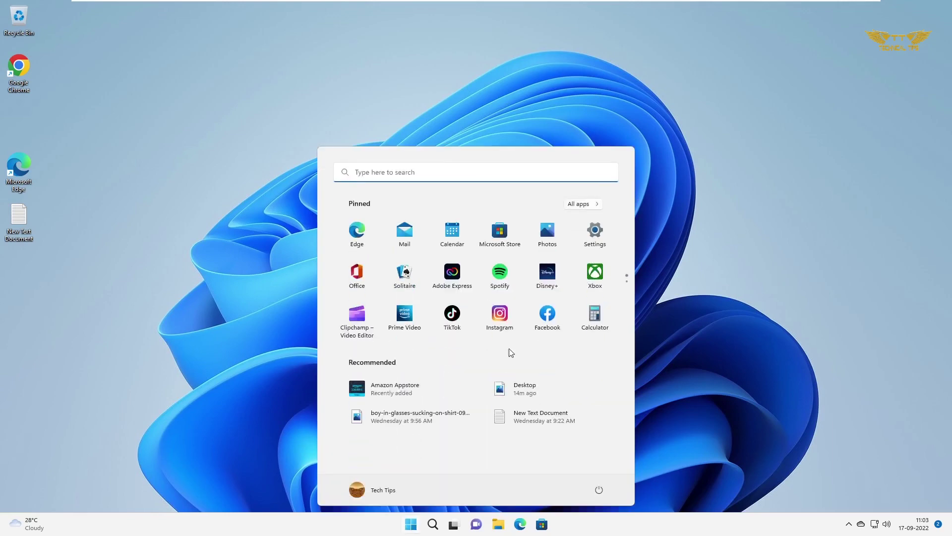
- Go from Settings > Privacy & security > Windows Security to App & browser control
click(590, 237)
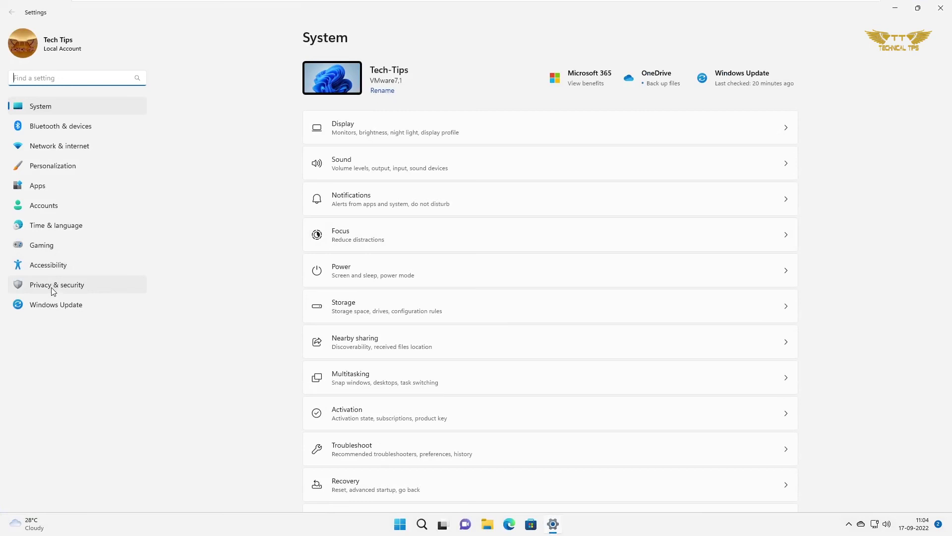
click(51, 287)
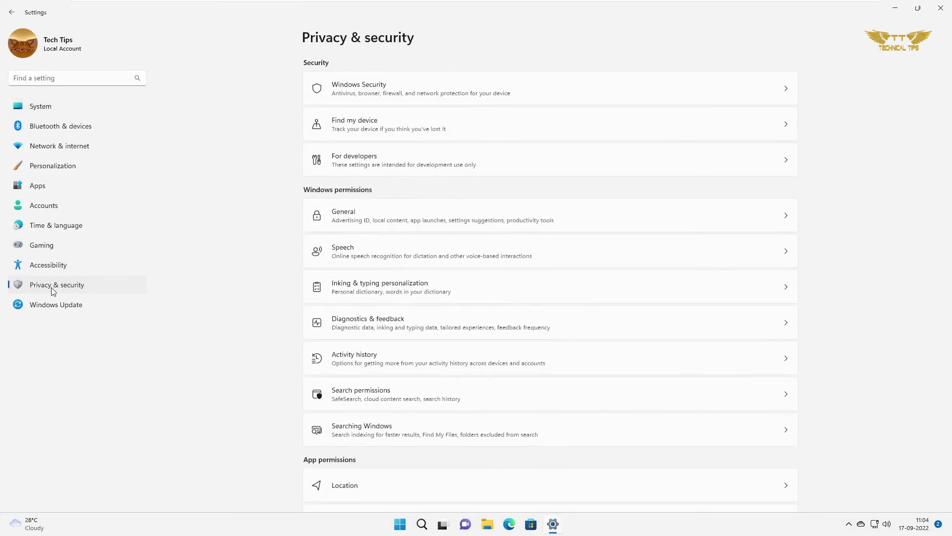
click(370, 95)
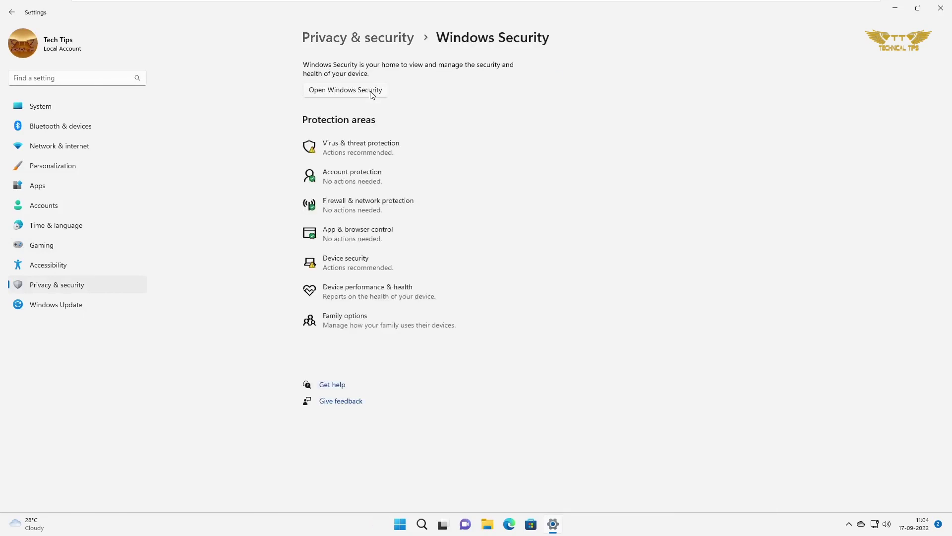
click(353, 239)
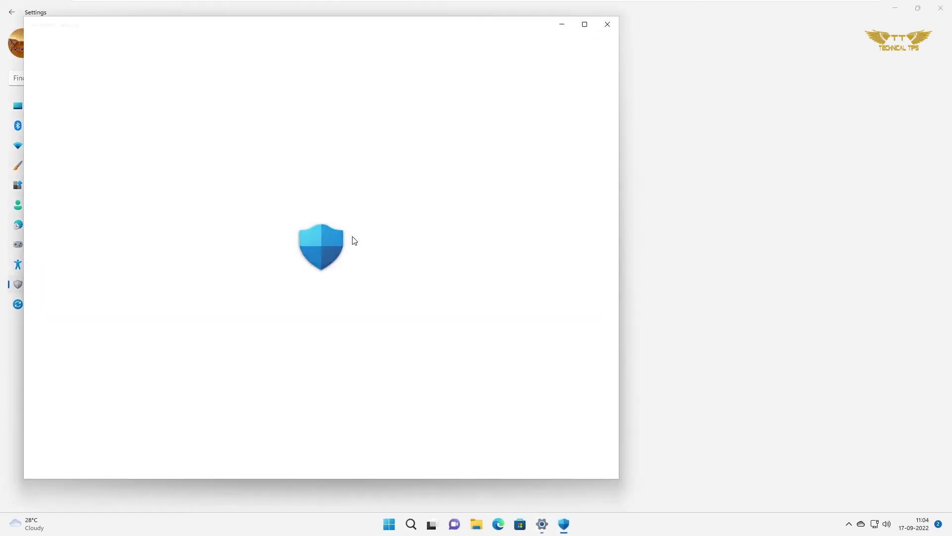
scroll(353, 239, down, 1)
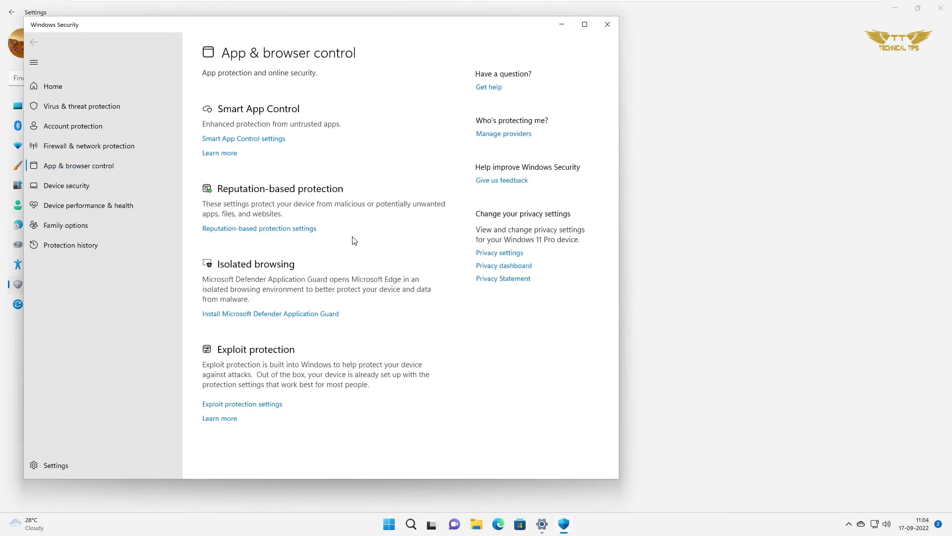
- Open Reputation-based protection settings and switch Check apps and files off
click(247, 235)
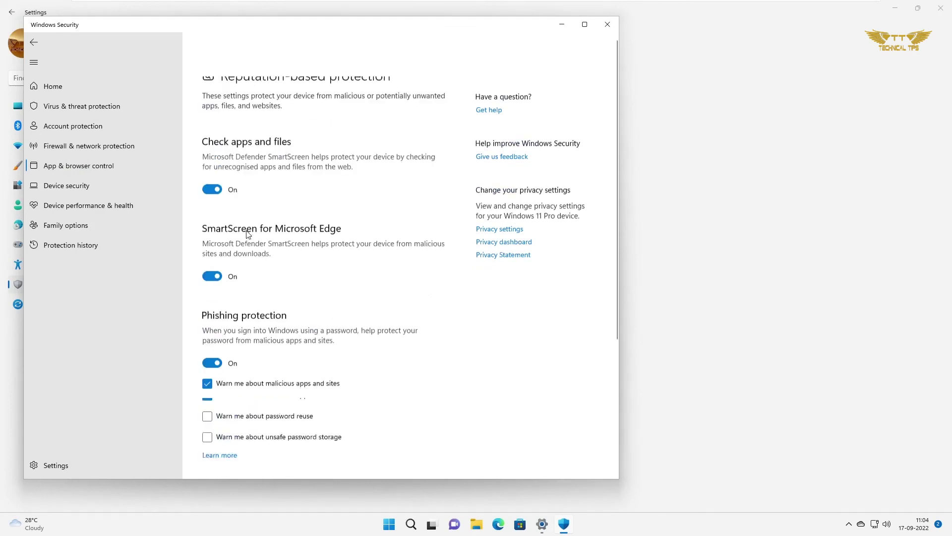
scroll(247, 234, down, 4)
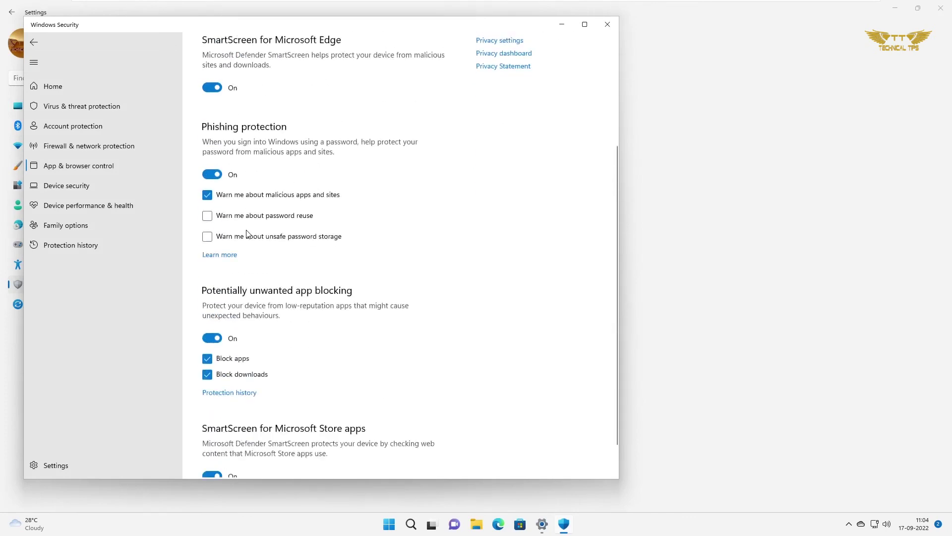
scroll(247, 233, down, 1)
scroll(247, 234, up, 3)
scroll(248, 234, up, 2)
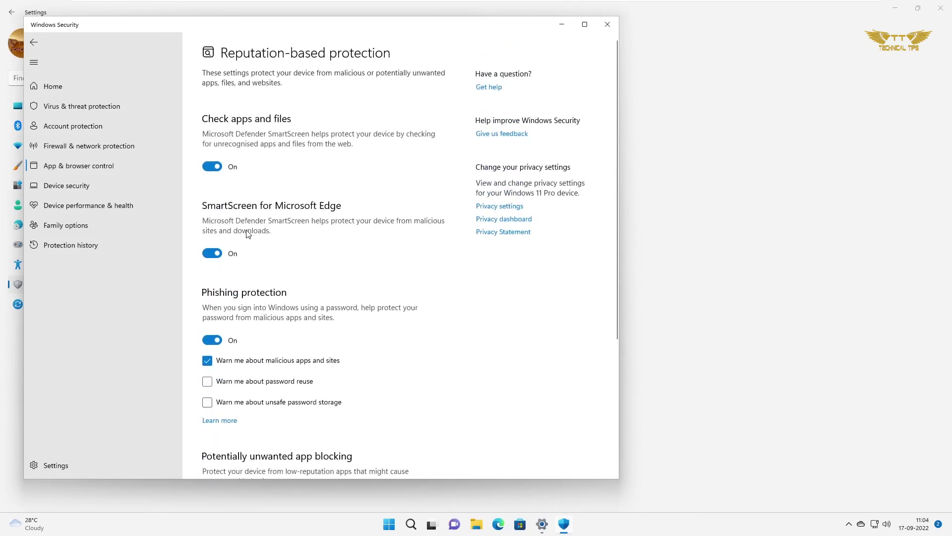
scroll(247, 234, down, 5)
scroll(247, 234, up, 5)
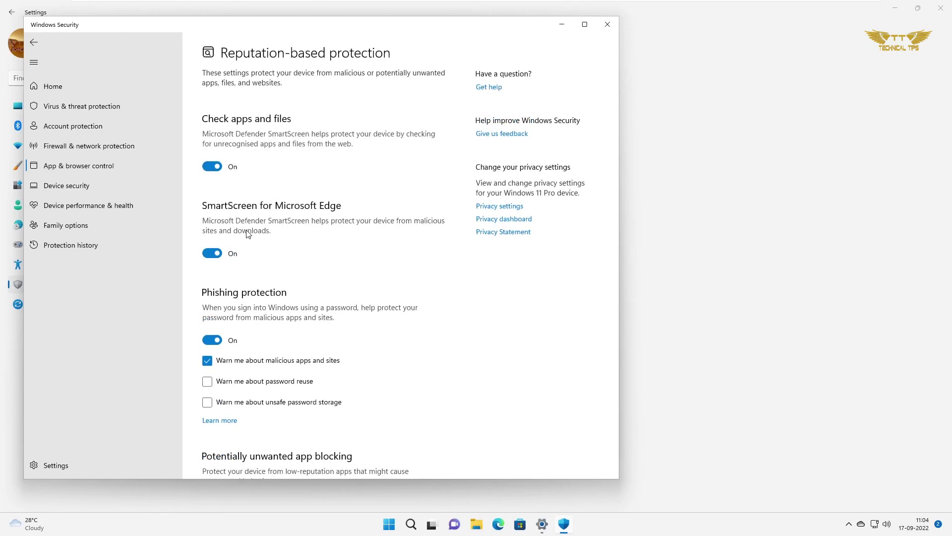
click(214, 167)
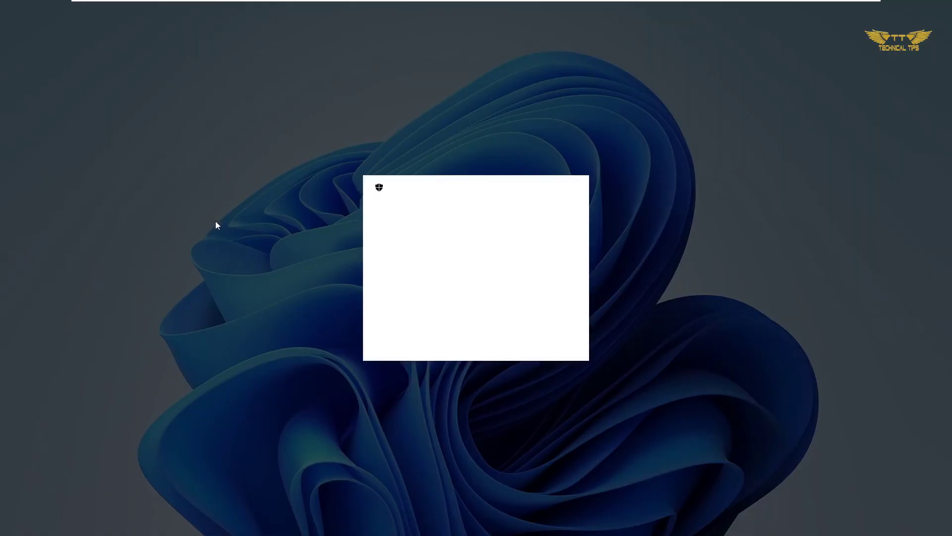
- Turn off Edge SmartScreen, phishing protection, unwanted-app blocking and Store SmartScreen, approving prompts, then close
click(416, 343)
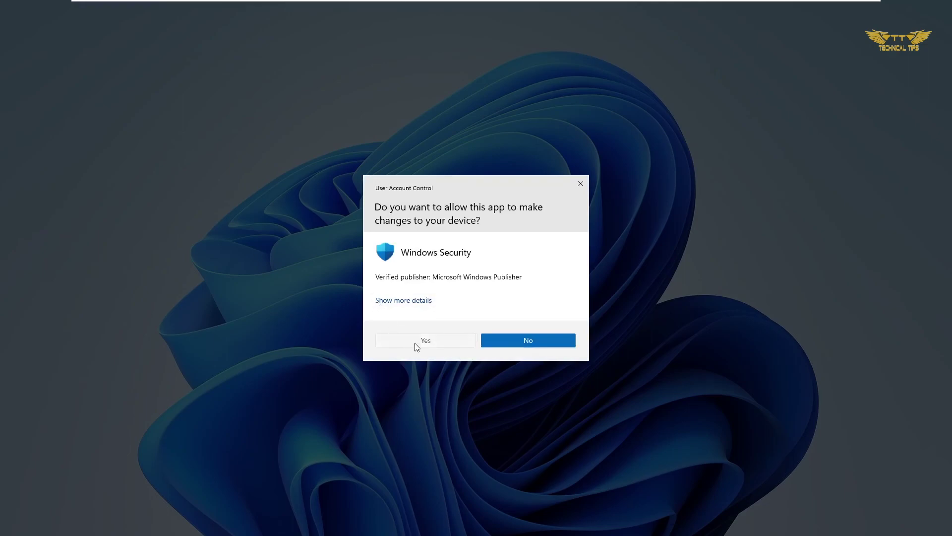
click(212, 263)
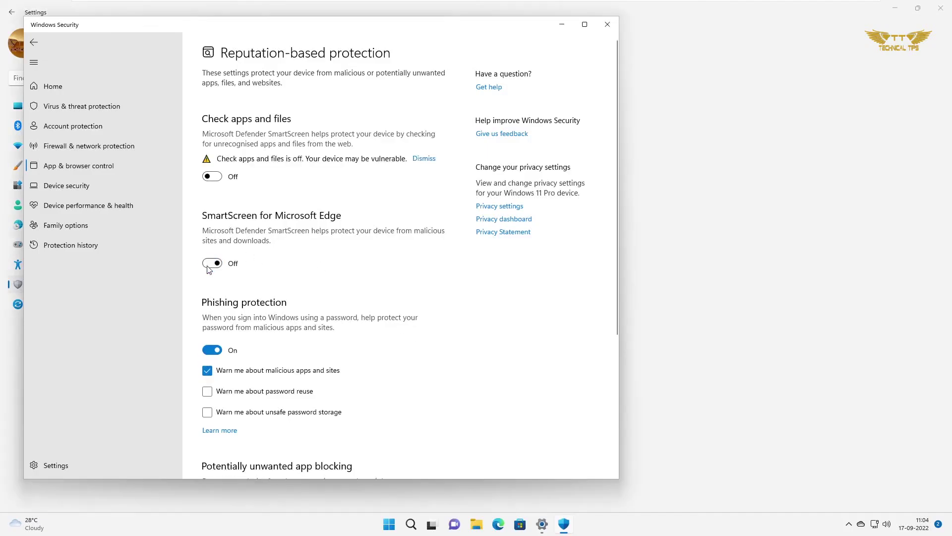
scroll(255, 308, down, 1)
scroll(234, 256, down, 3)
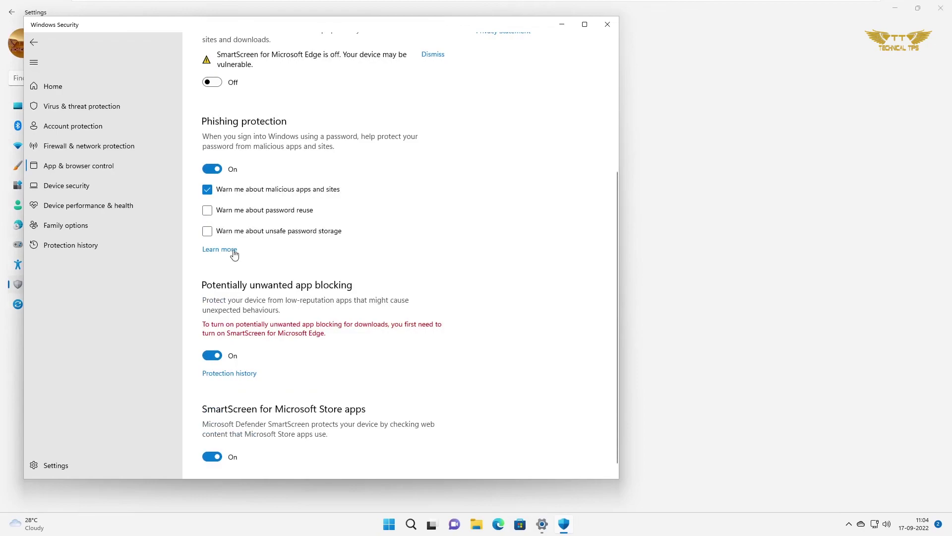
click(211, 169)
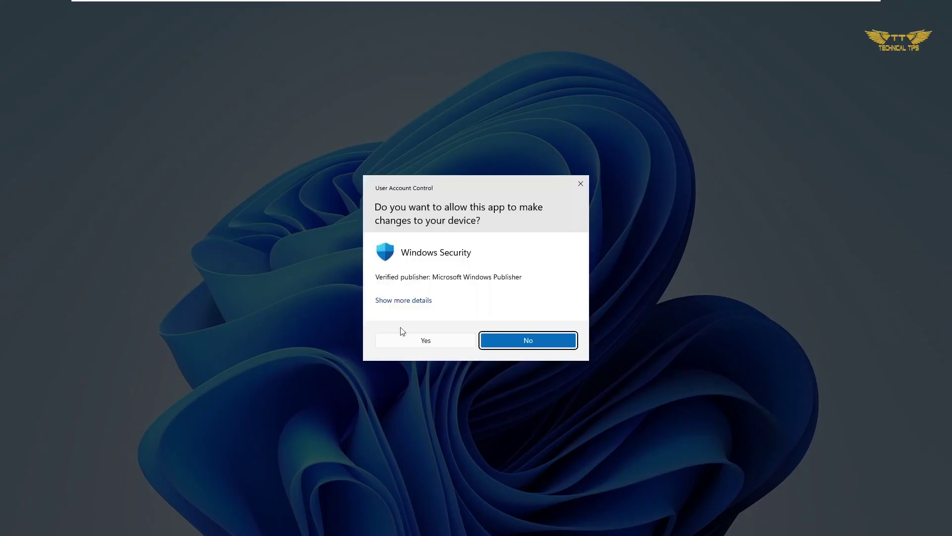
click(427, 341)
scroll(290, 293, down, 1)
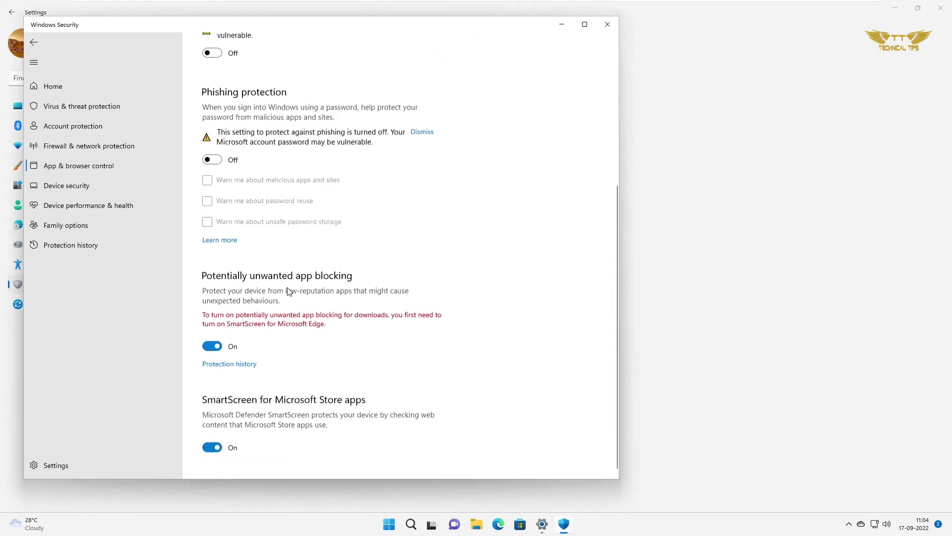
click(211, 344)
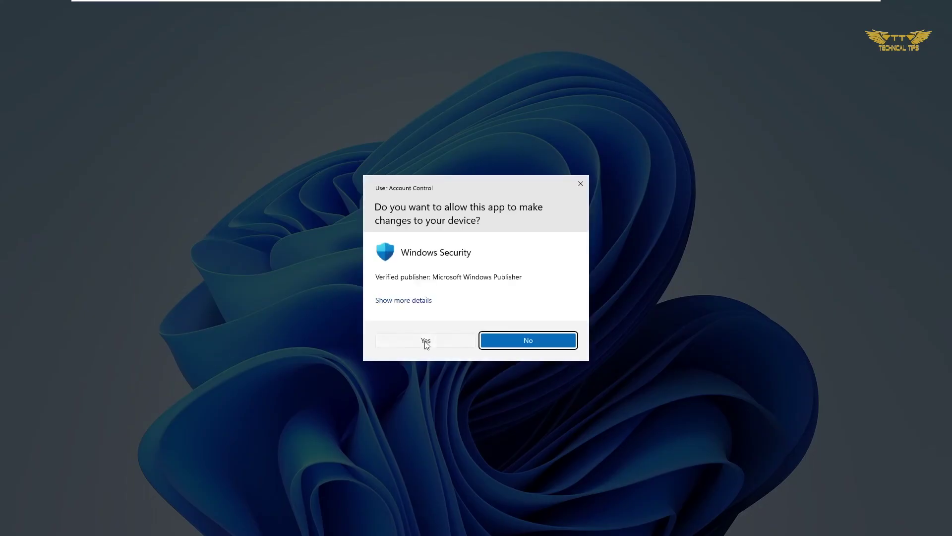
click(425, 340)
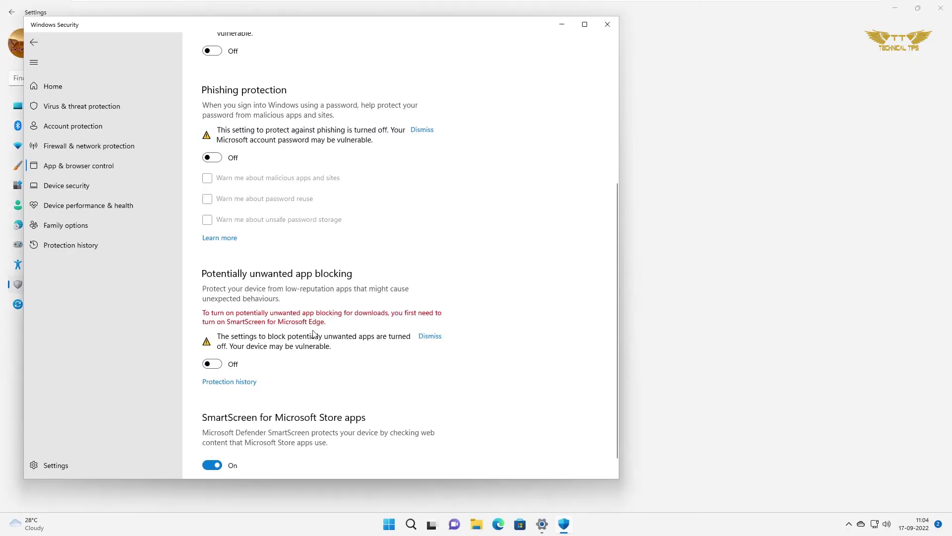
scroll(297, 349, down, 1)
click(209, 446)
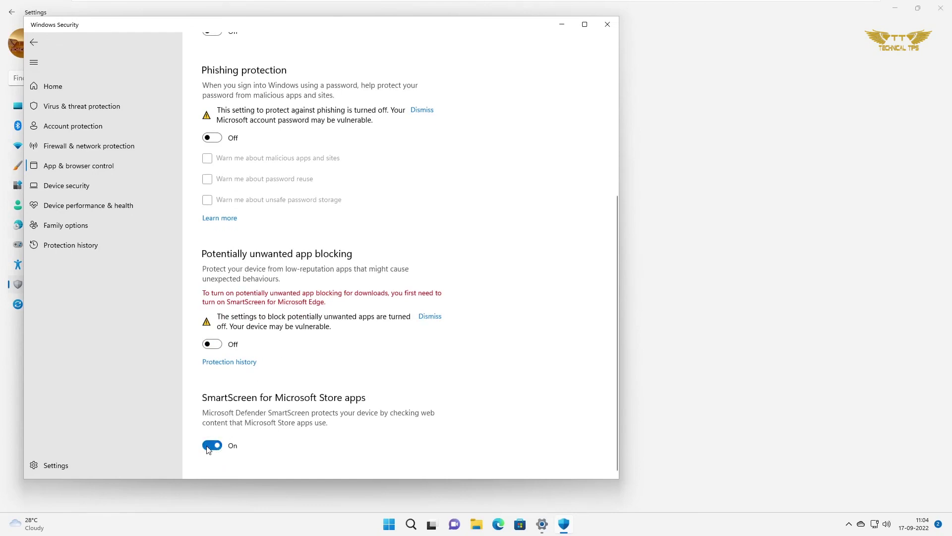
scroll(430, 242, up, 5)
scroll(429, 242, up, 1)
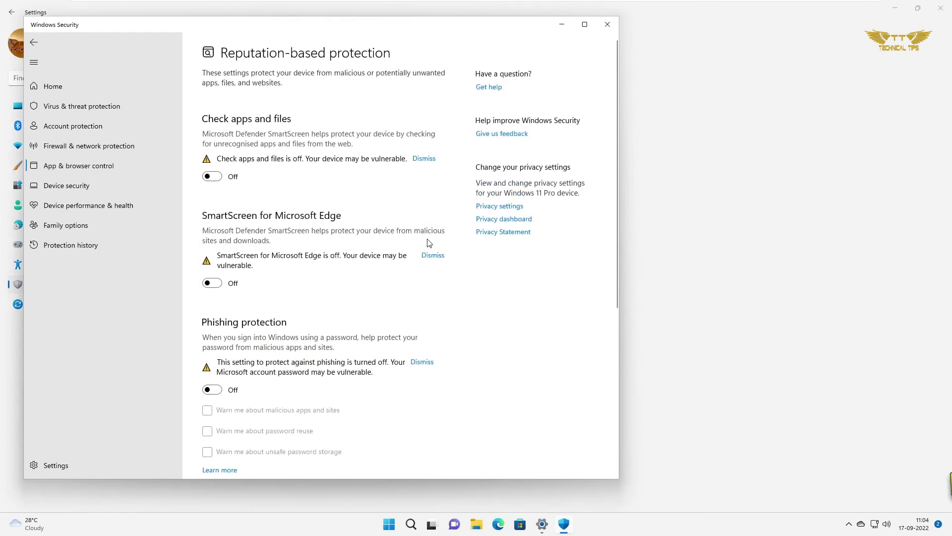
click(607, 24)
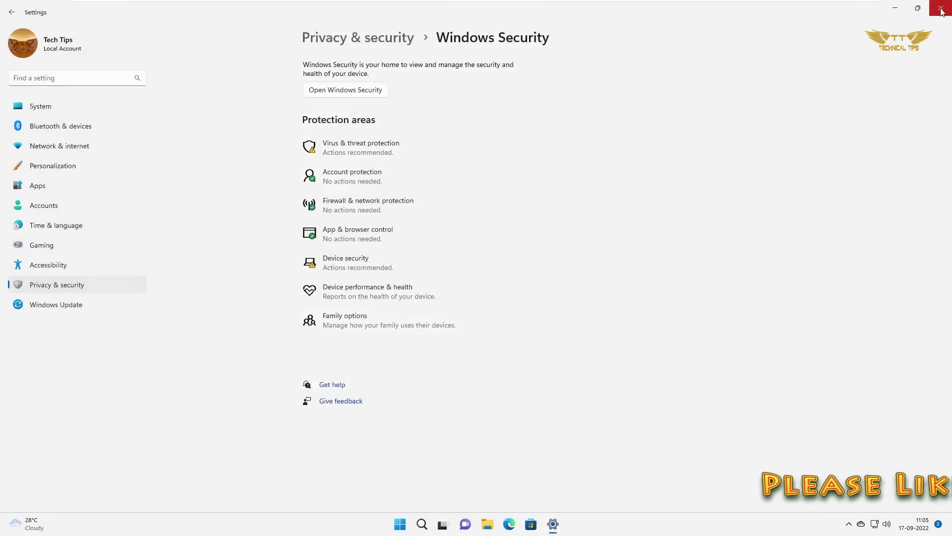
- Close the Settings window to return to the desktop
click(928, 12)
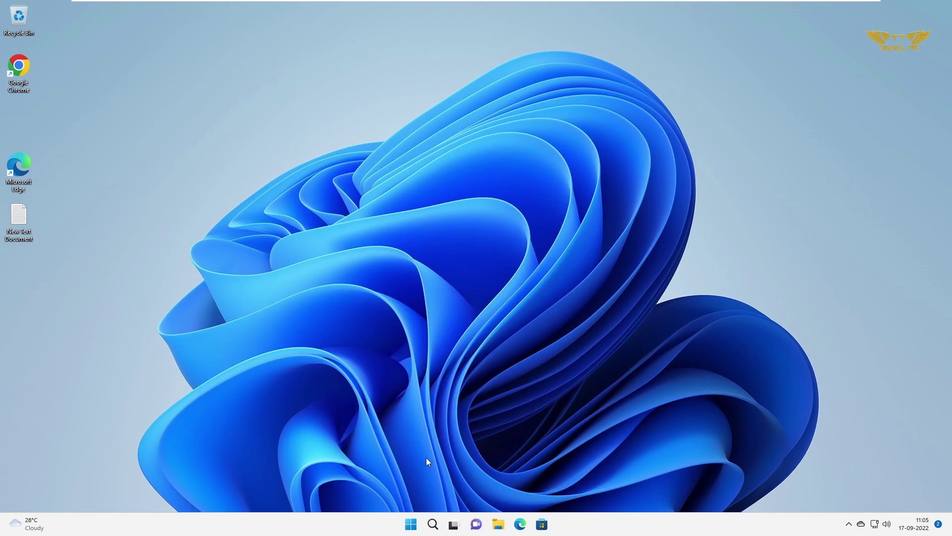
- Run gpedit.msc from the Run box to open the Local Group Policy Editor
click(432, 525)
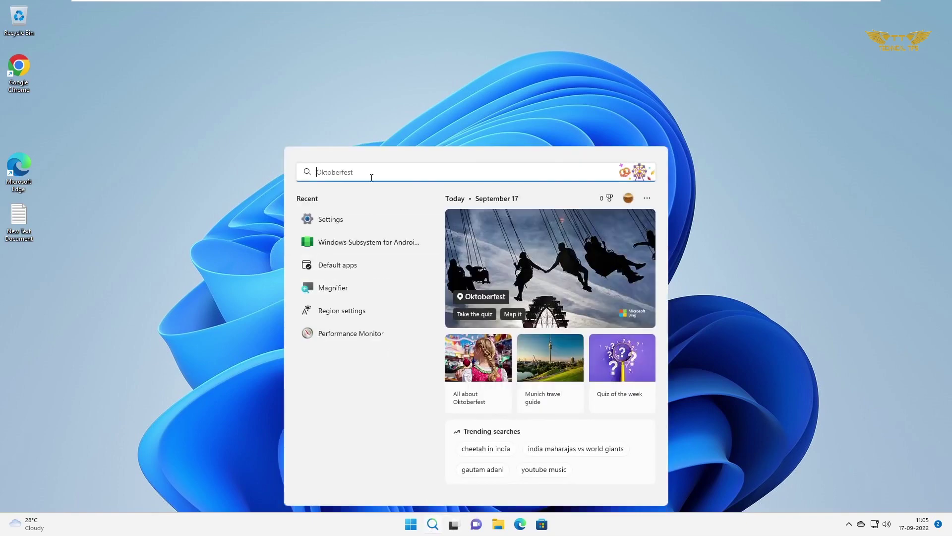
text(ru)
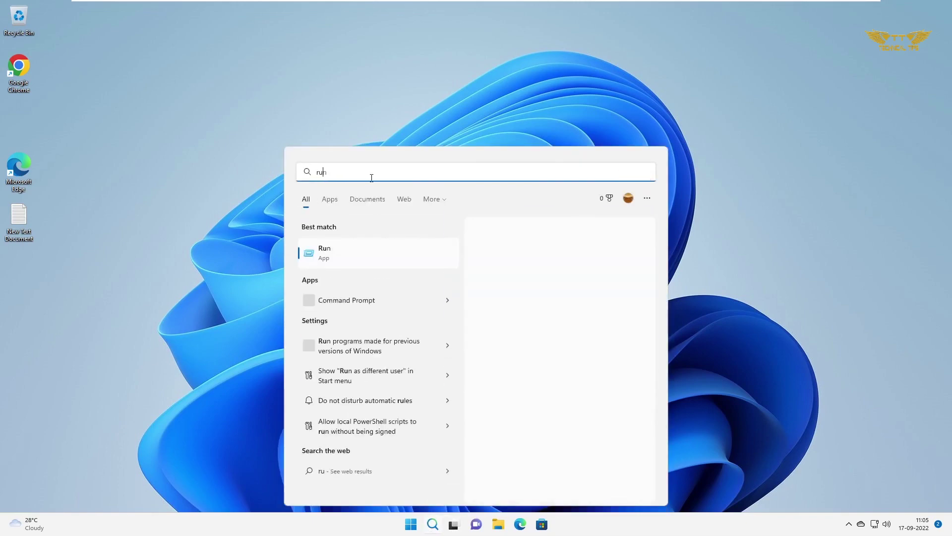
text(n)
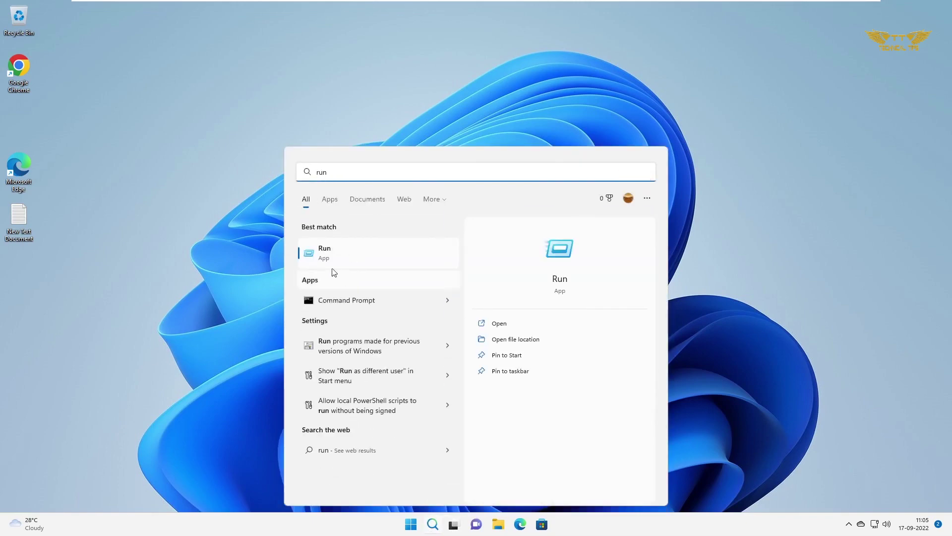
click(324, 261)
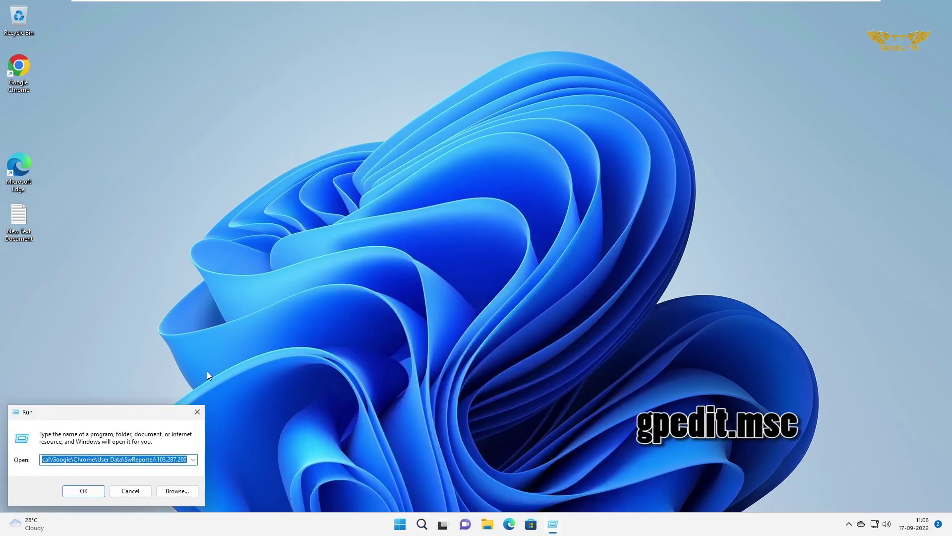
key(BackSpace)
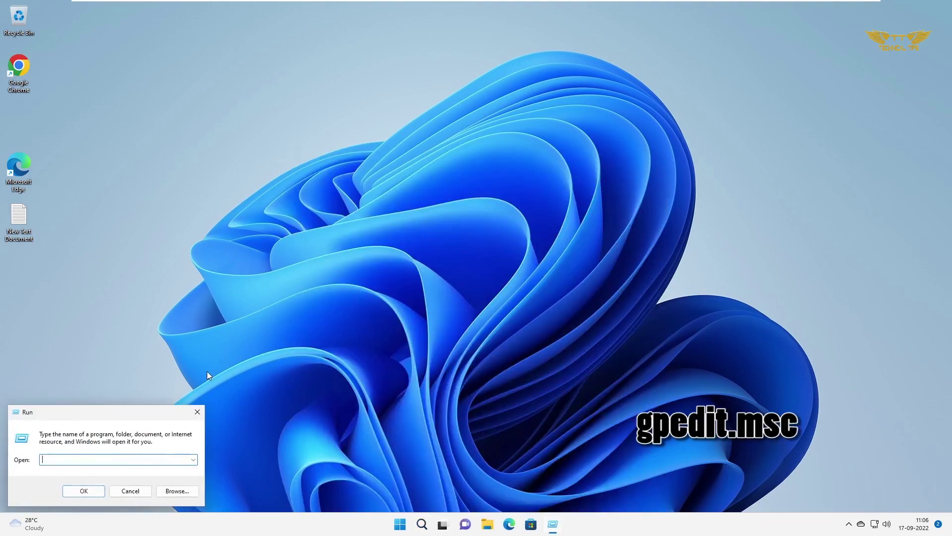
text(g)
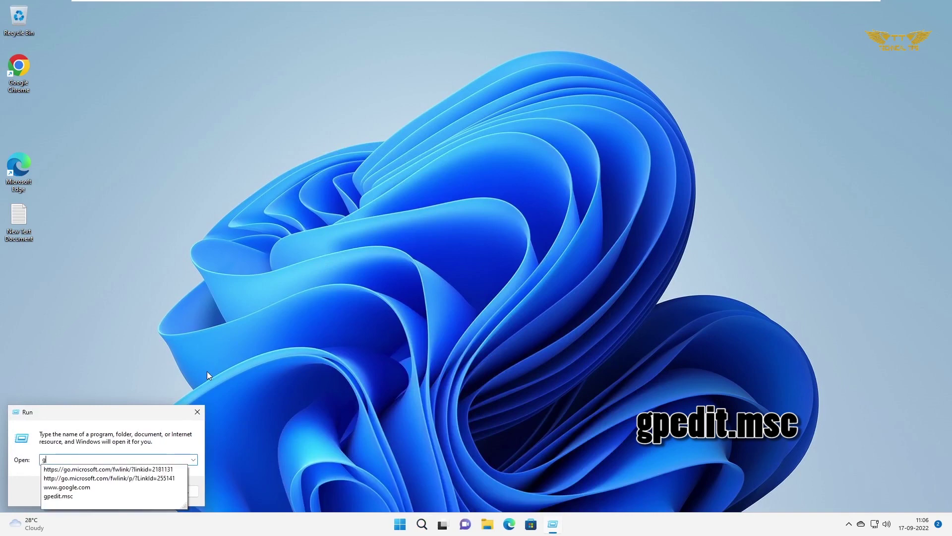
text(pedit.m)
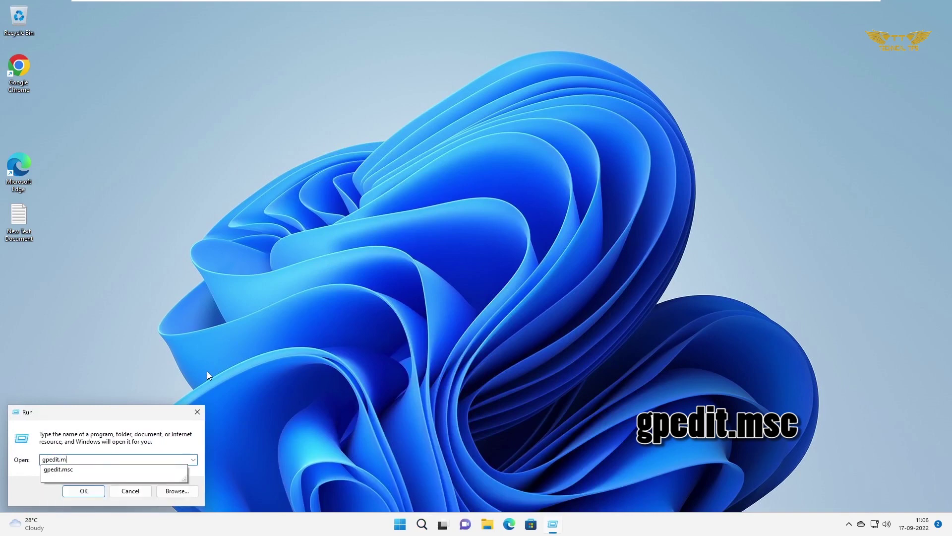
text(sc)
key(Return)
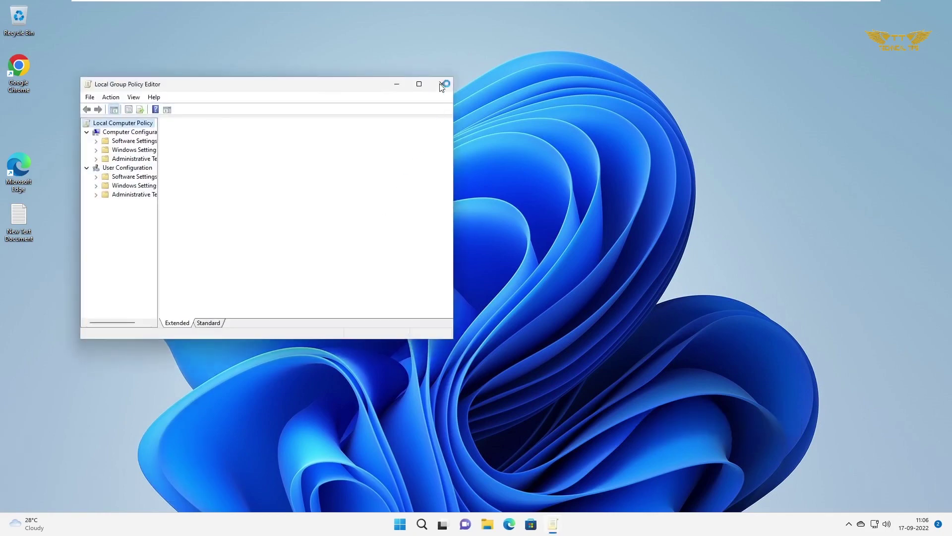
mouse_move(419, 83)
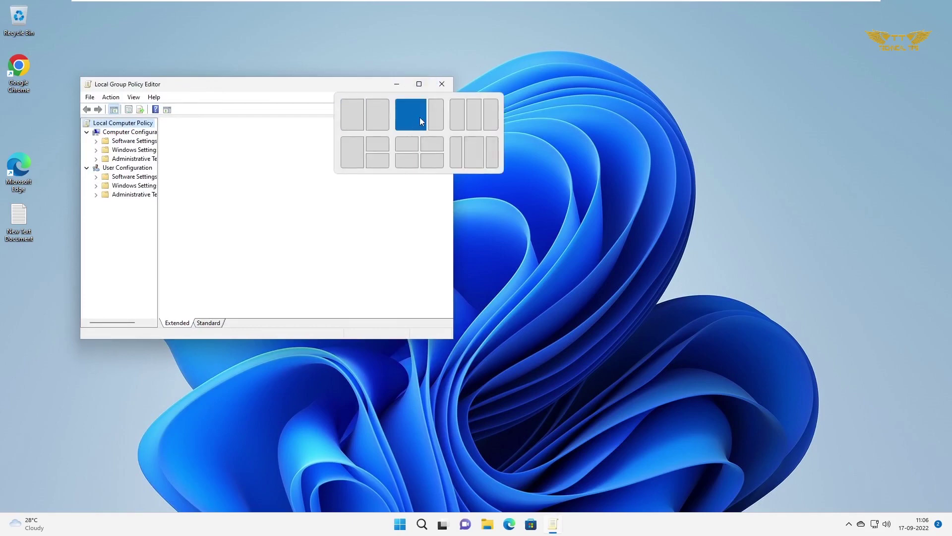
- Maximize the editor, widen the tree and expand Administrative Templates > Windows Components > Windows Defender SmartScreen
click(420, 85)
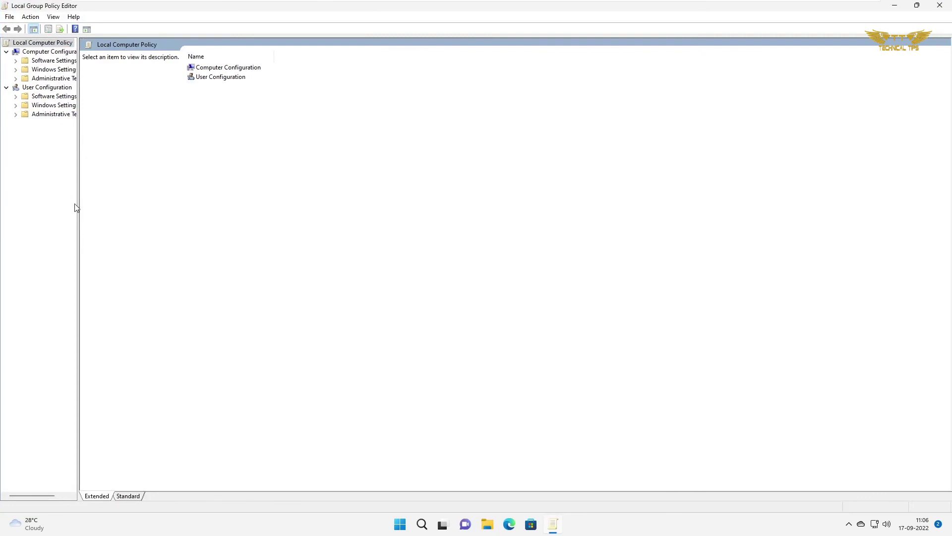
drag(78, 206, 233, 217)
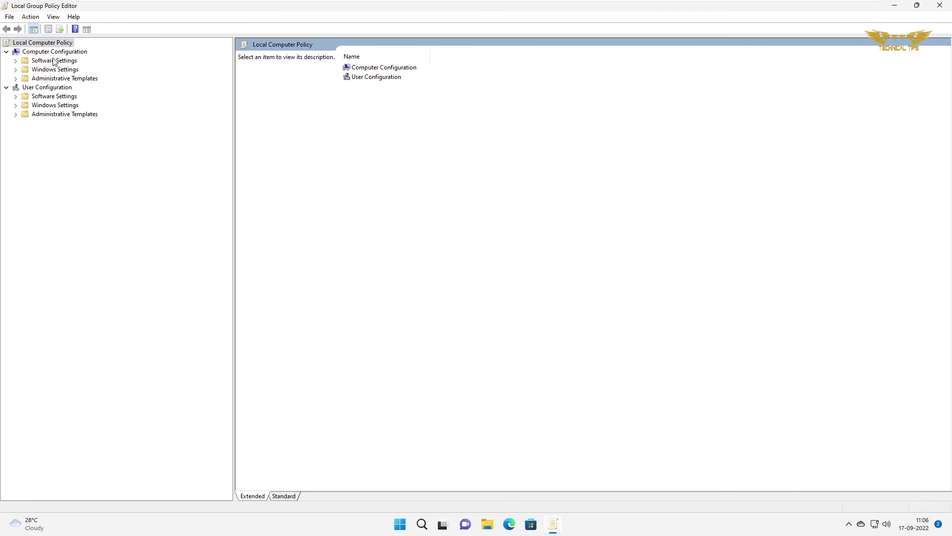
click(15, 78)
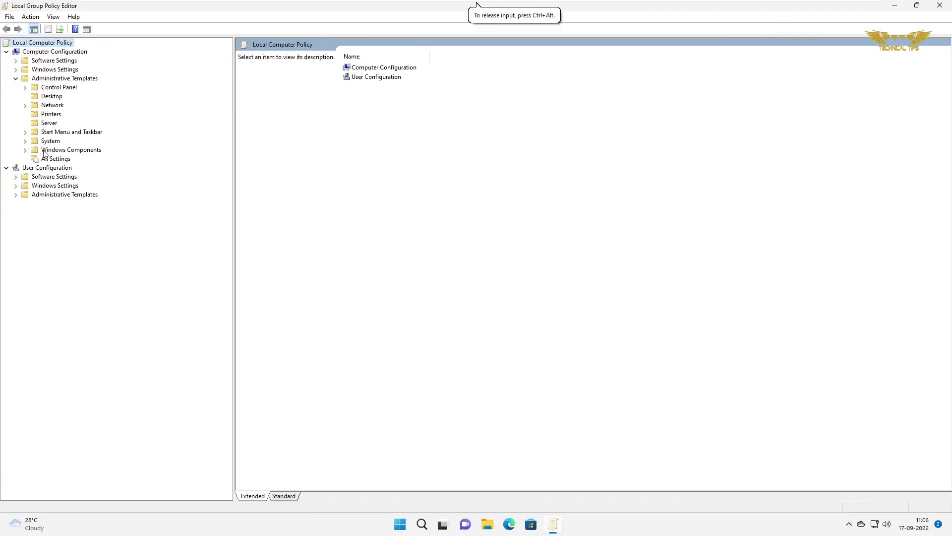
click(25, 149)
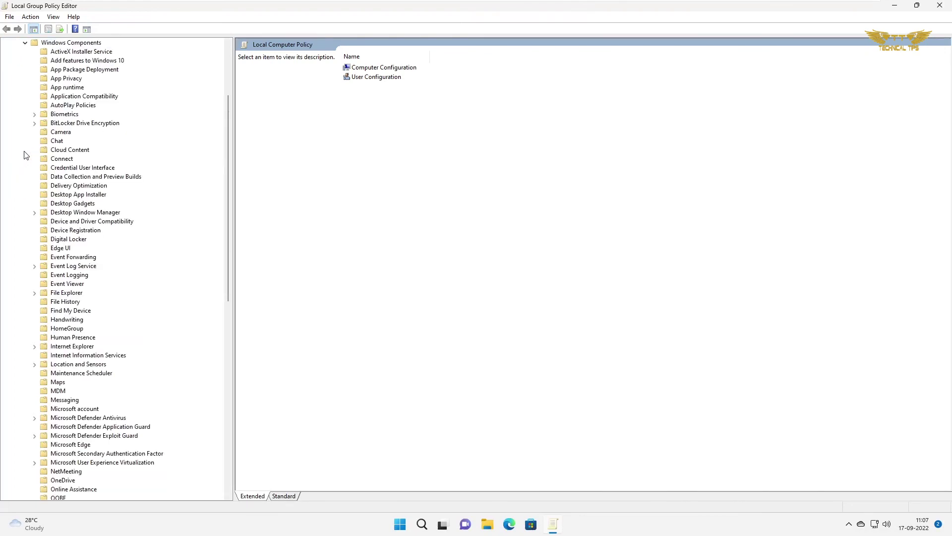
scroll(76, 320, down, 4)
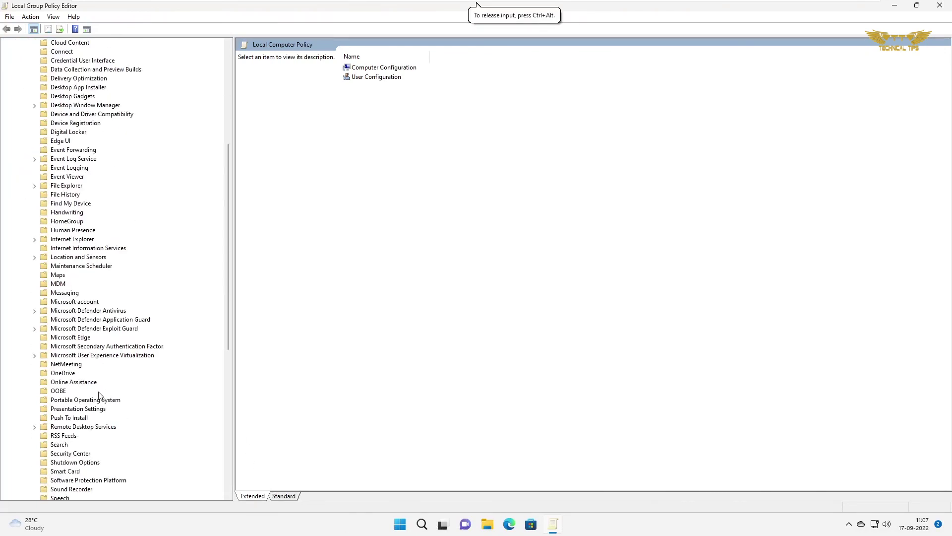
scroll(47, 396, down, 2)
scroll(53, 405, down, 3)
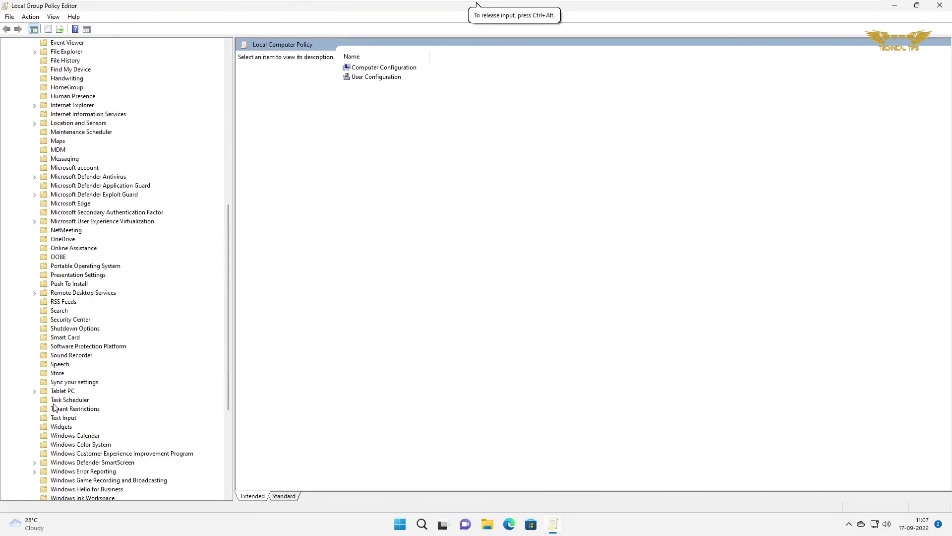
scroll(54, 405, down, 3)
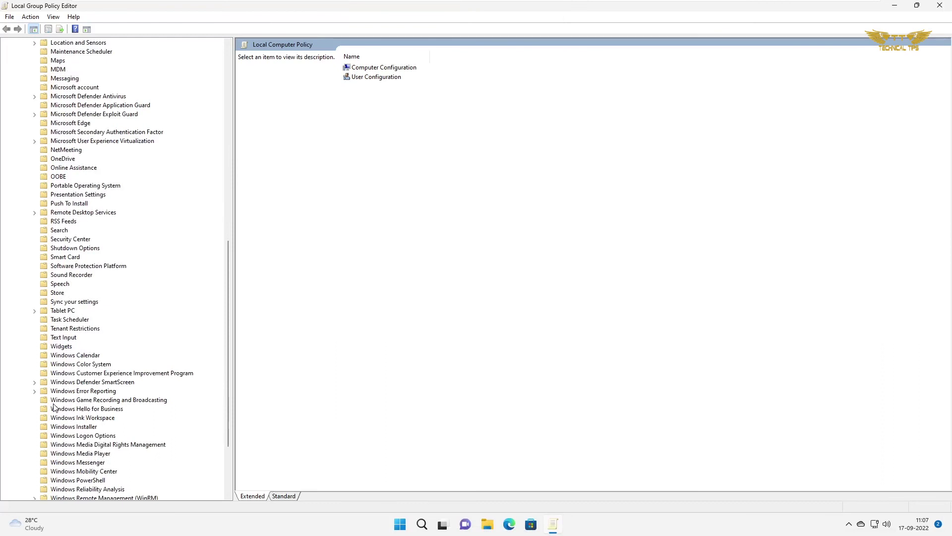
scroll(54, 405, down, 1)
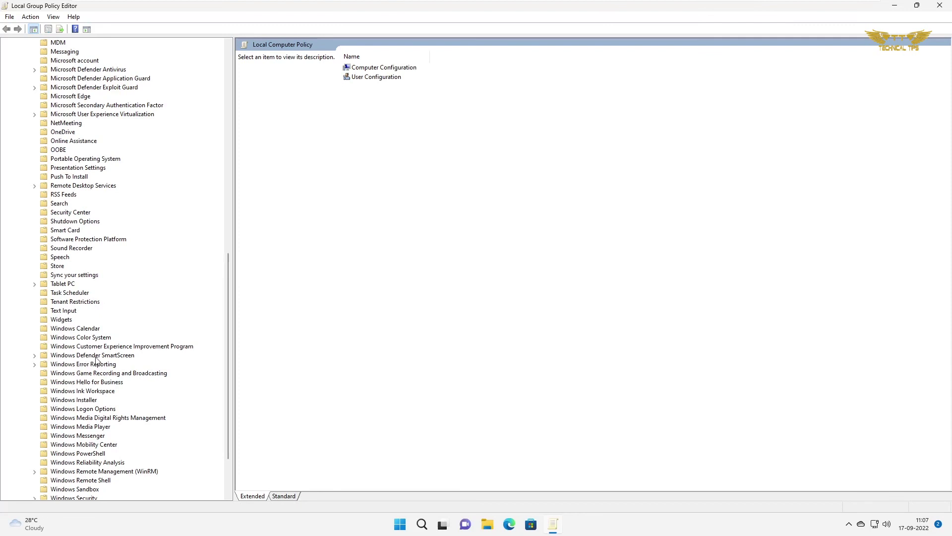
click(38, 357)
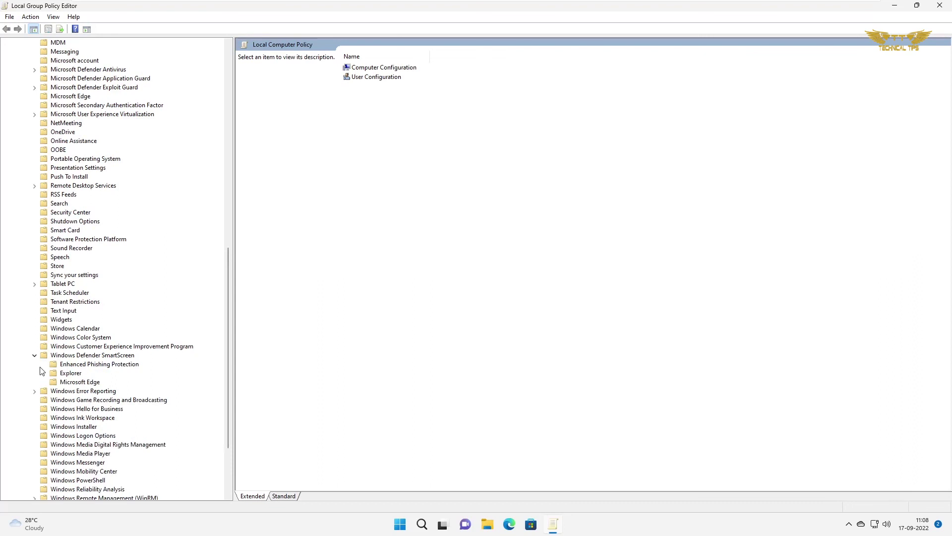
click(42, 356)
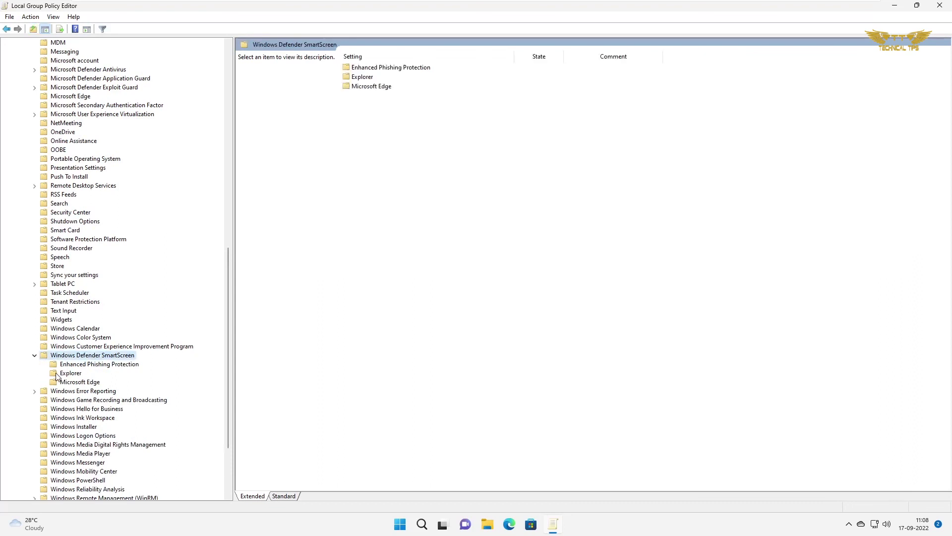
- Set Explorer's Configure Windows Defender SmartScreen policy to Disabled, then show the Microsoft Edge folder
click(56, 375)
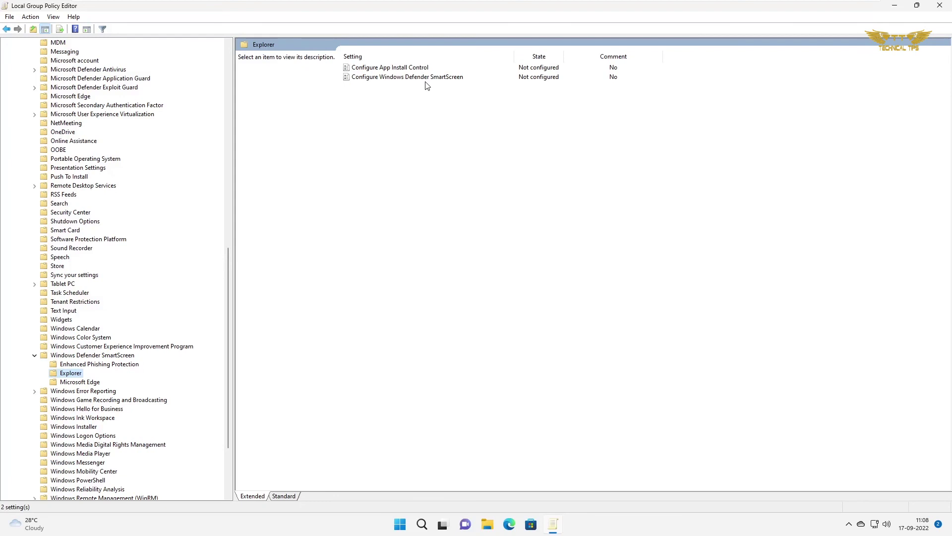
click(395, 77)
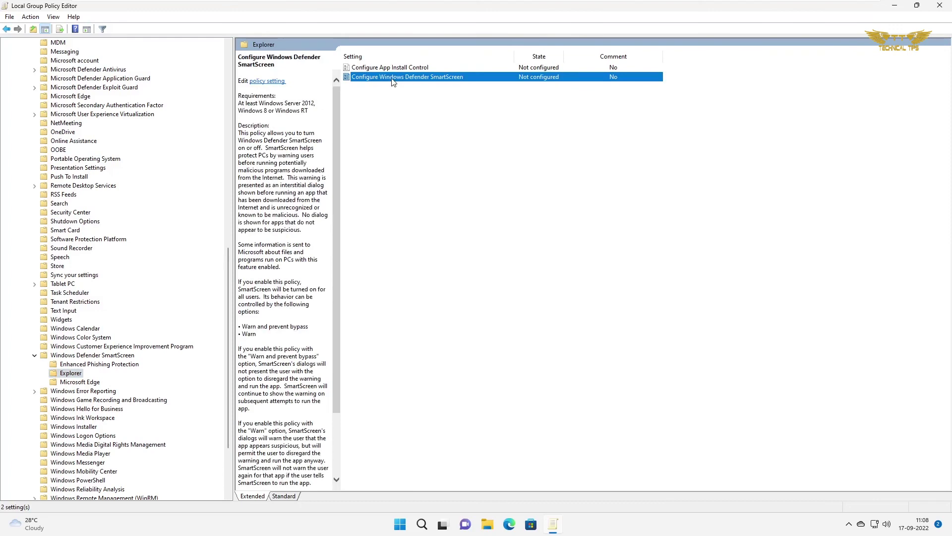
double_click(392, 82)
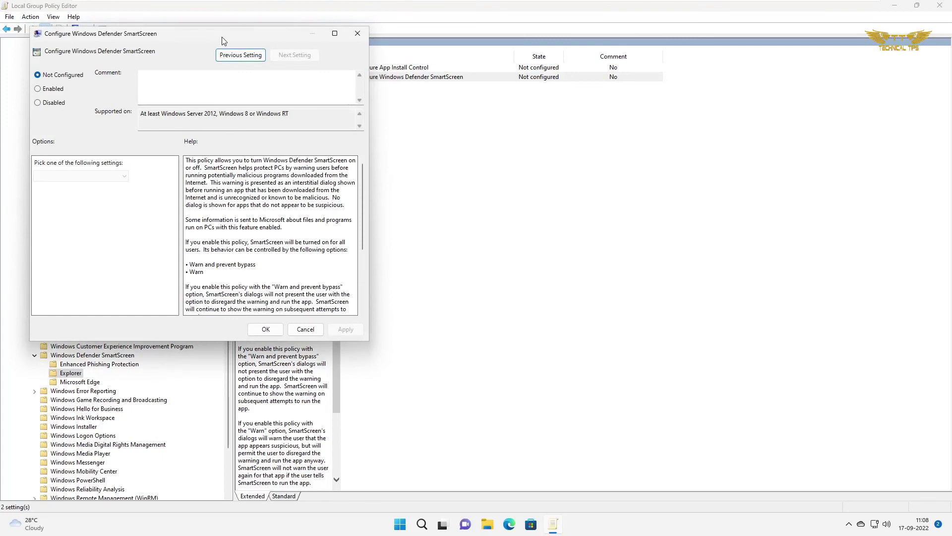
drag(202, 42, 538, 68)
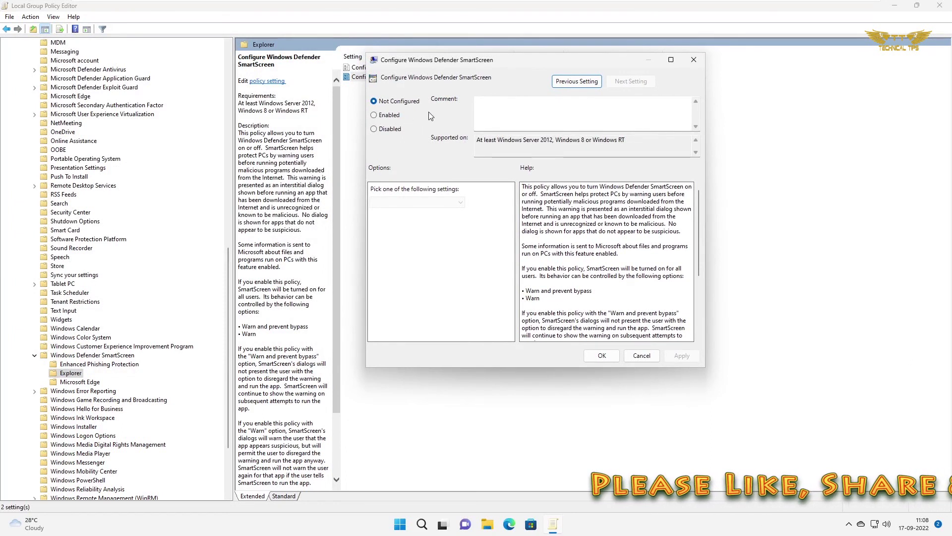
click(374, 129)
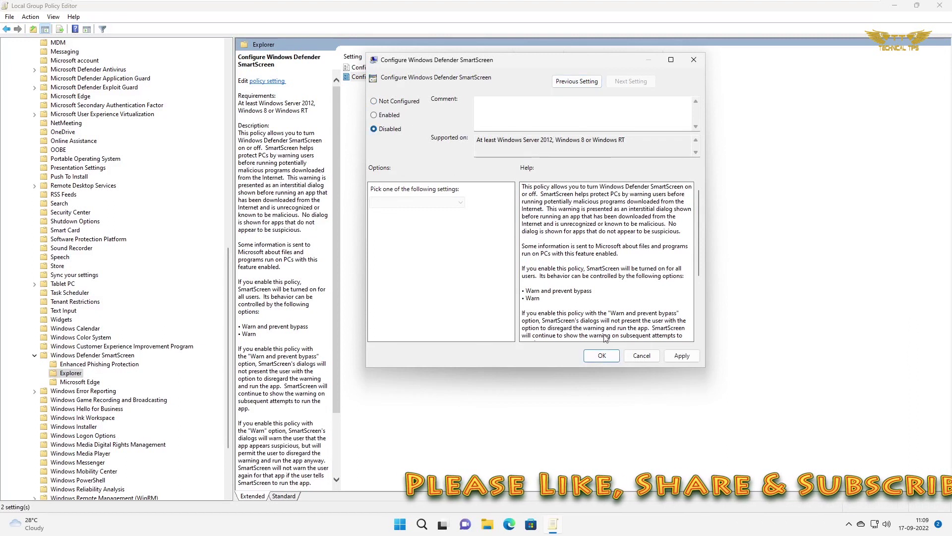
click(682, 356)
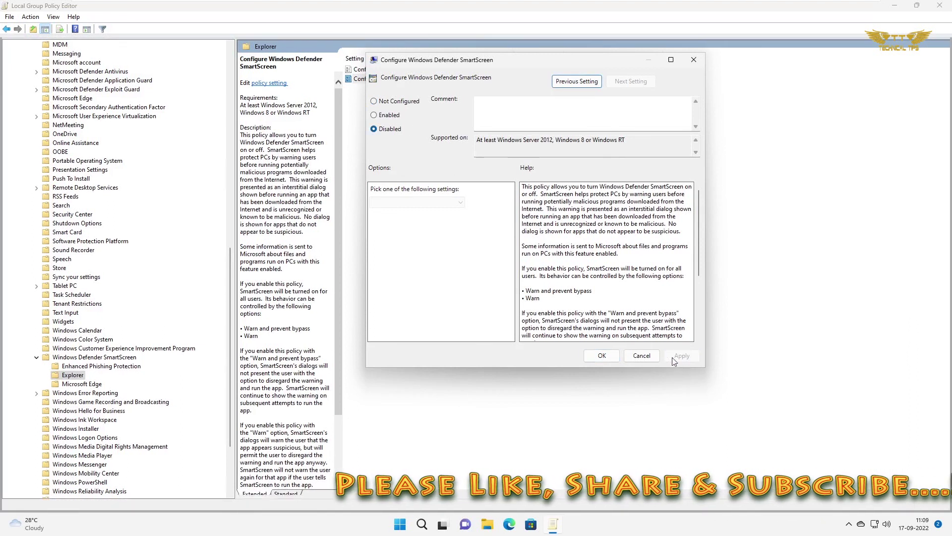
click(603, 356)
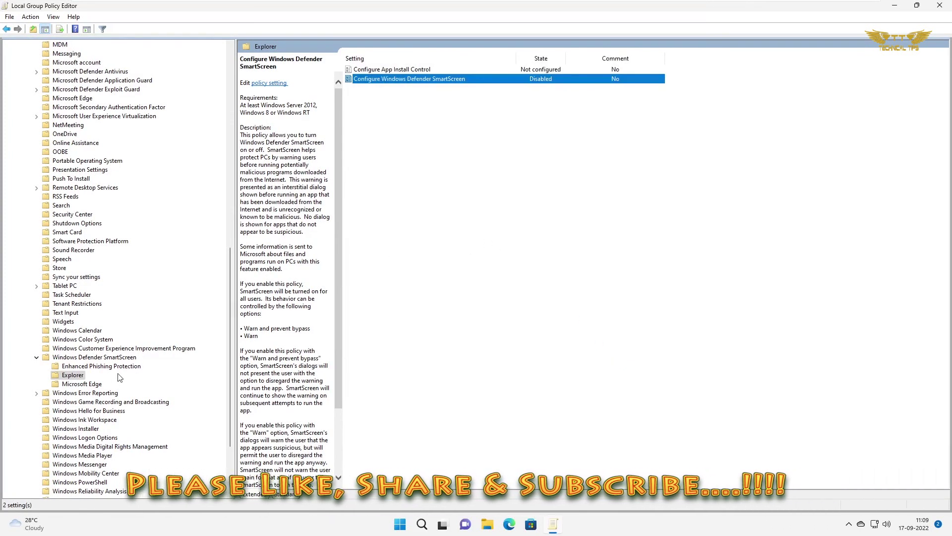
click(84, 384)
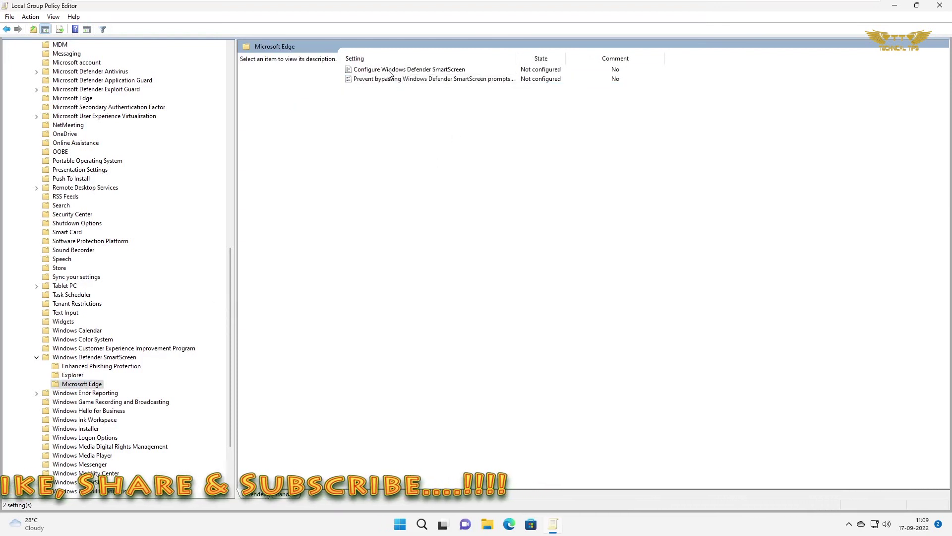
- Set the Edge Configure Windows Defender SmartScreen policy to Disabled, then close the Group Policy Editor
double_click(387, 72)
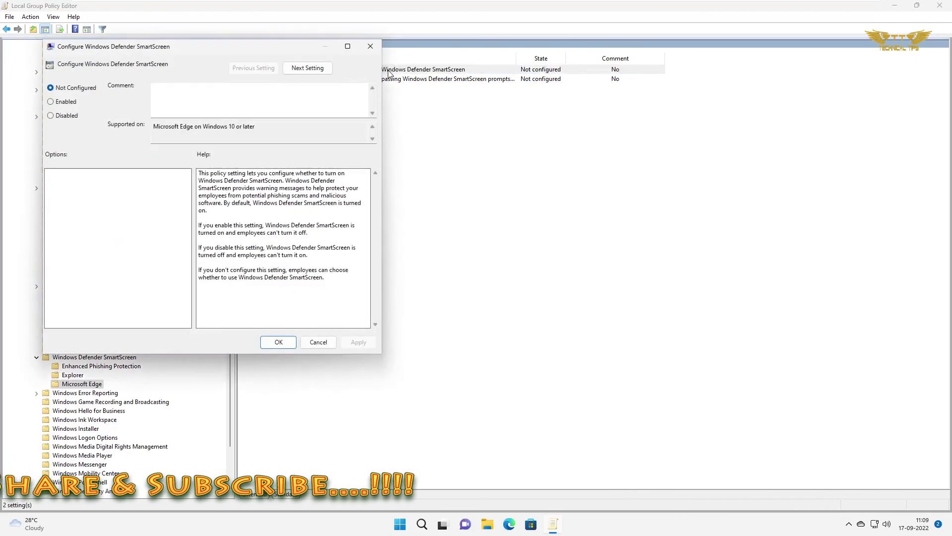
click(58, 117)
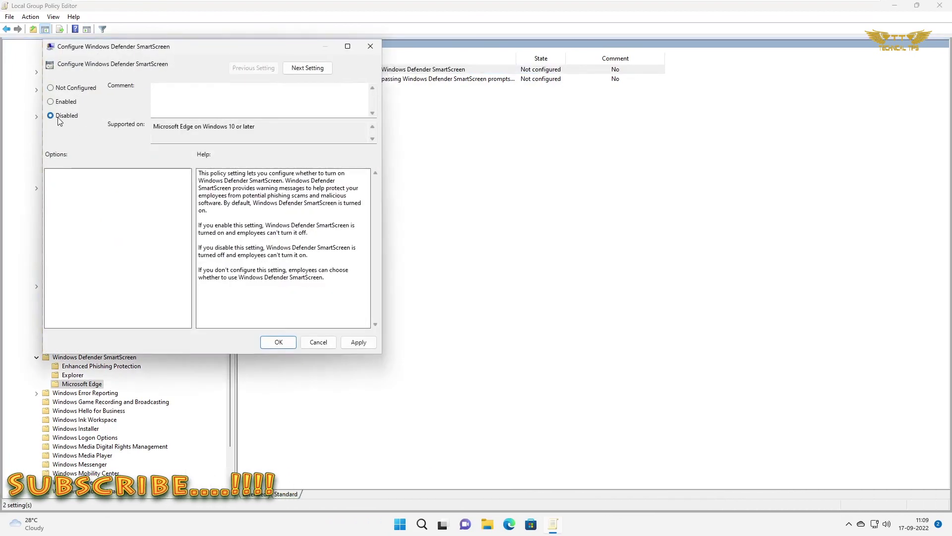
click(358, 346)
click(280, 342)
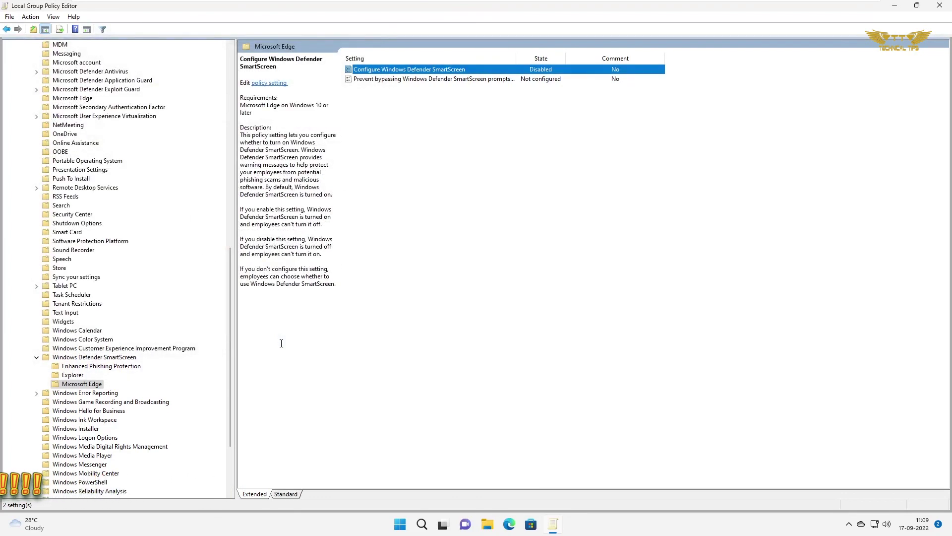
click(947, 5)
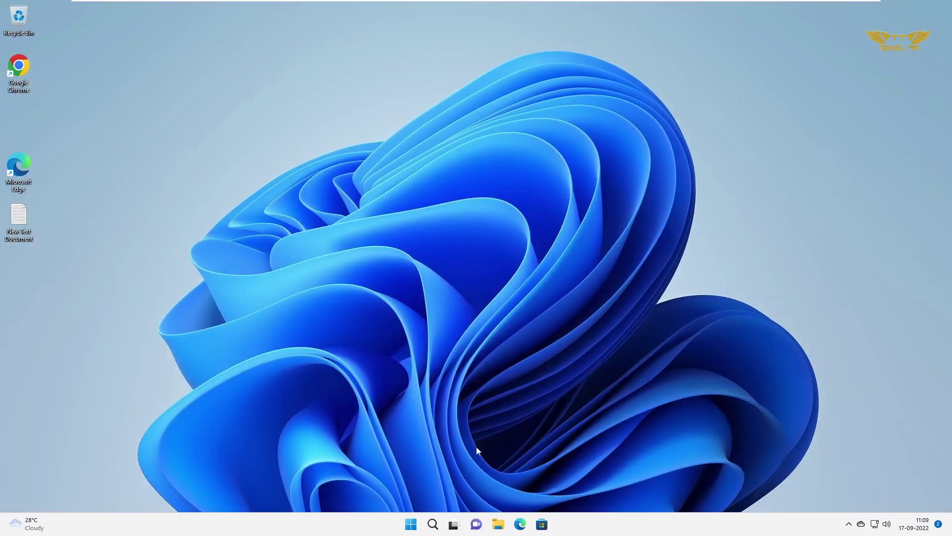
- Open the Start menu's power options to show Shut down and Restart
click(410, 524)
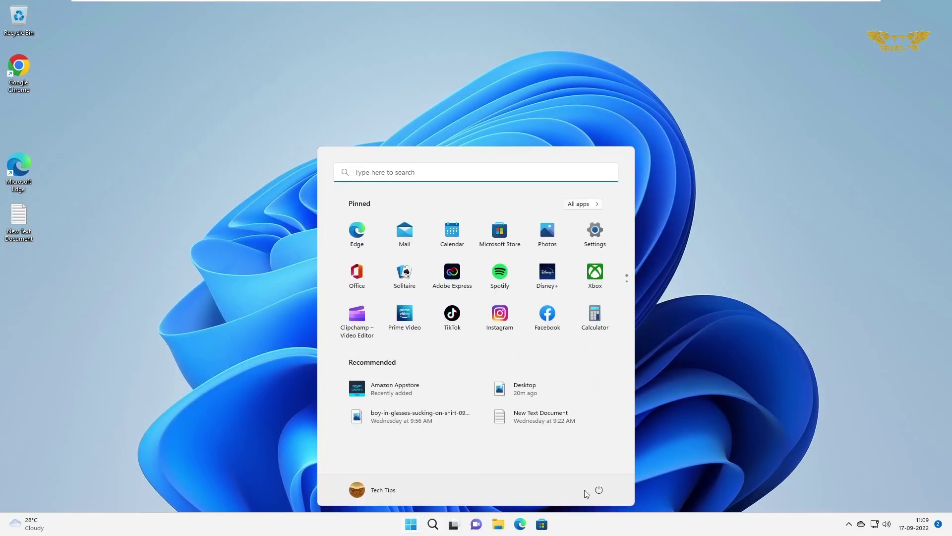
click(600, 490)
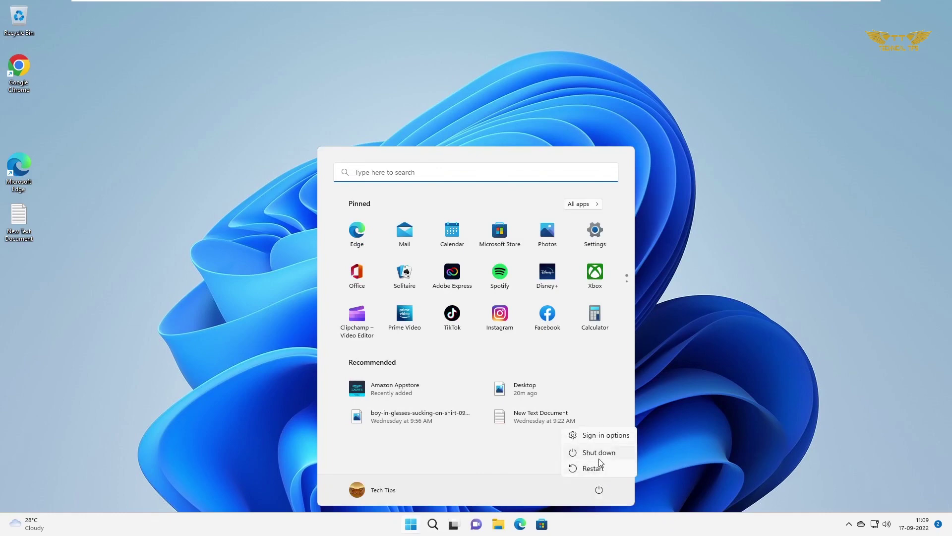